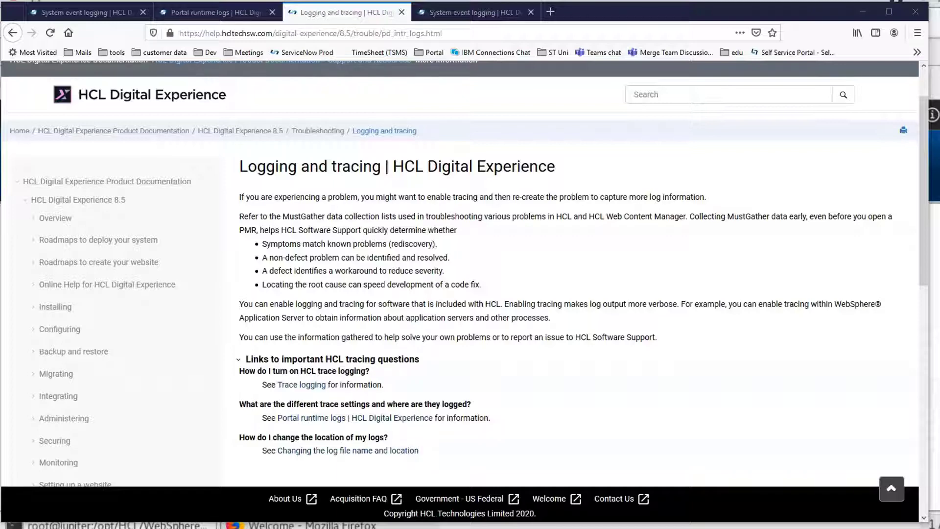
scroll(515, 294, "down", 5)
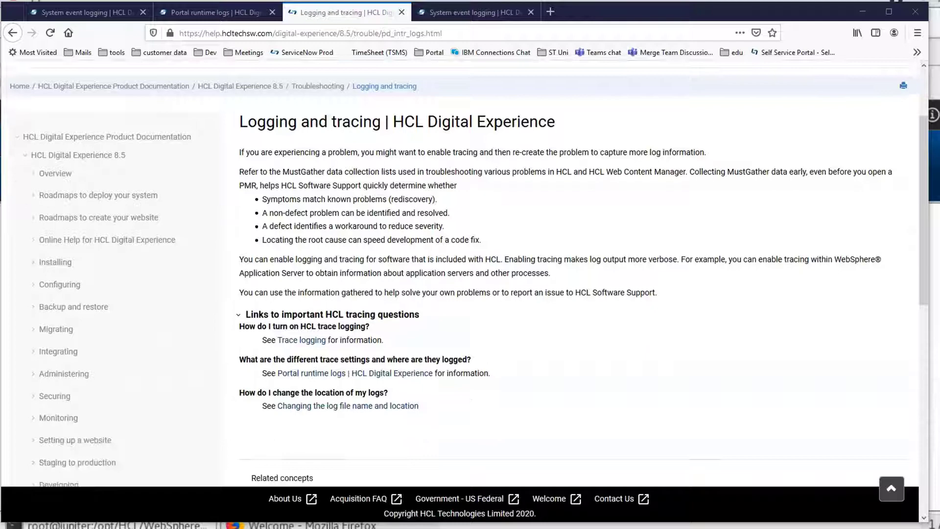
scroll(515, 295, "down", 5)
scroll(81, 242, "down", 1)
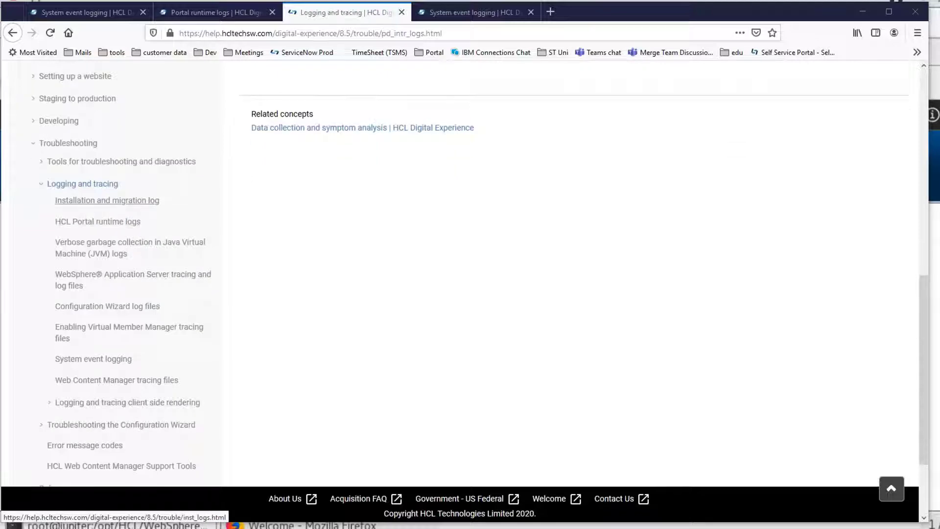
Step: Read the installation log directory paths and the HCL Portal runtime logs trace strings page, then go to the terminal
left_click(97, 259)
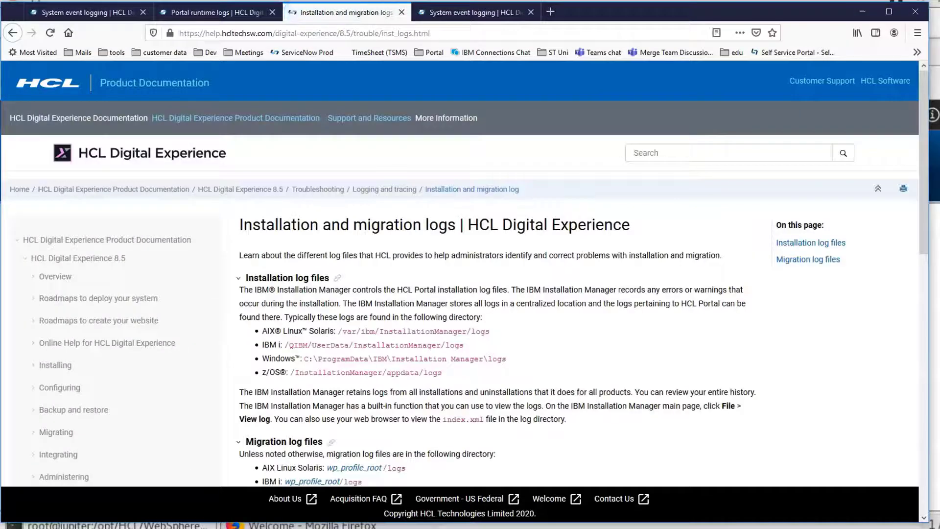
scroll(471, 293, "down", 2)
left_click_drag(310, 273, 443, 314)
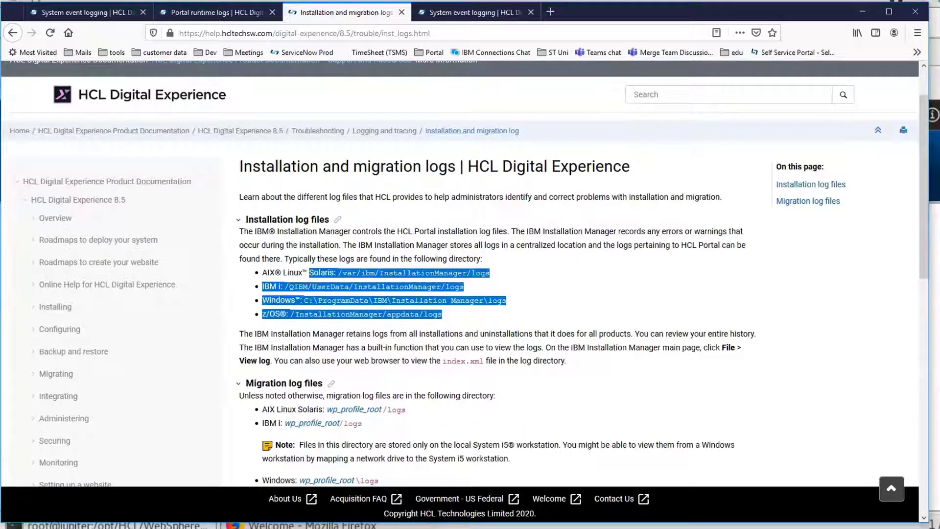
left_click(515, 316)
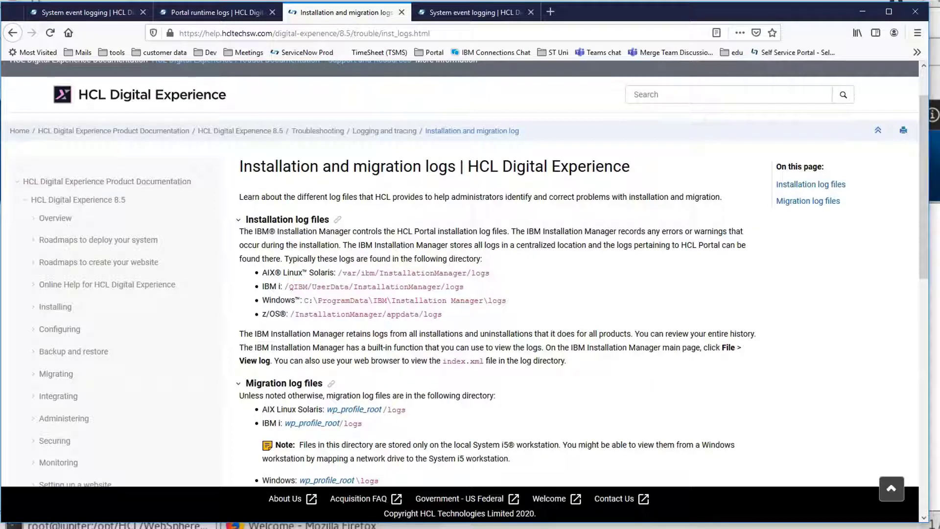
scroll(470, 294, "down", 3)
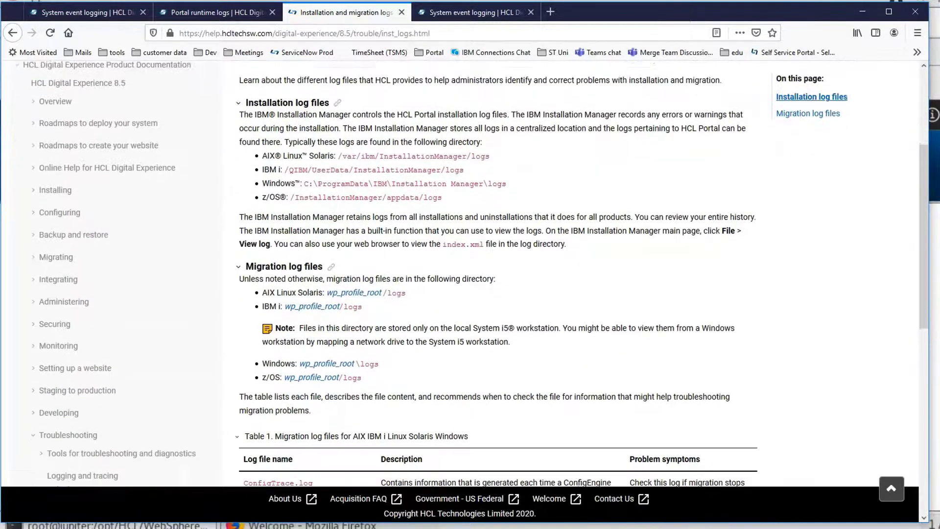
scroll(470, 293, "down", 3)
scroll(470, 294, "down", 2)
left_click(97, 346)
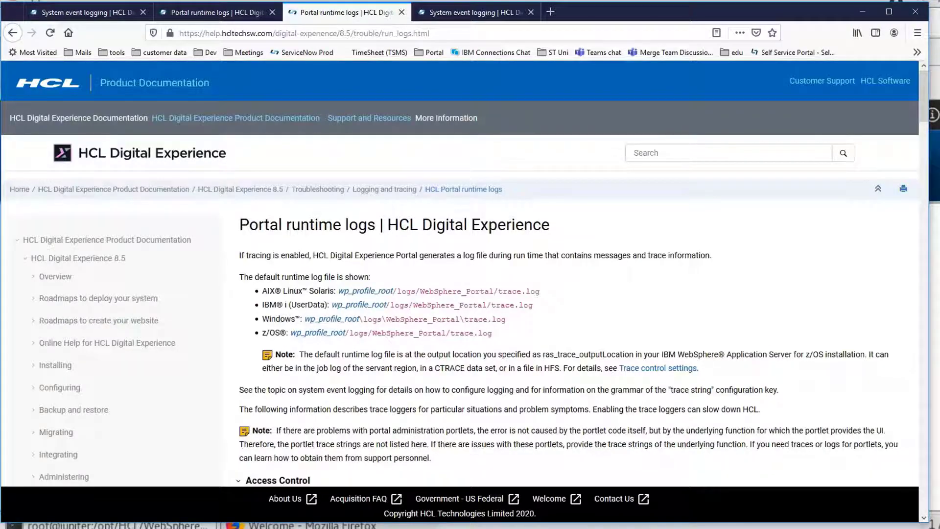
scroll(574, 330, "down", 10)
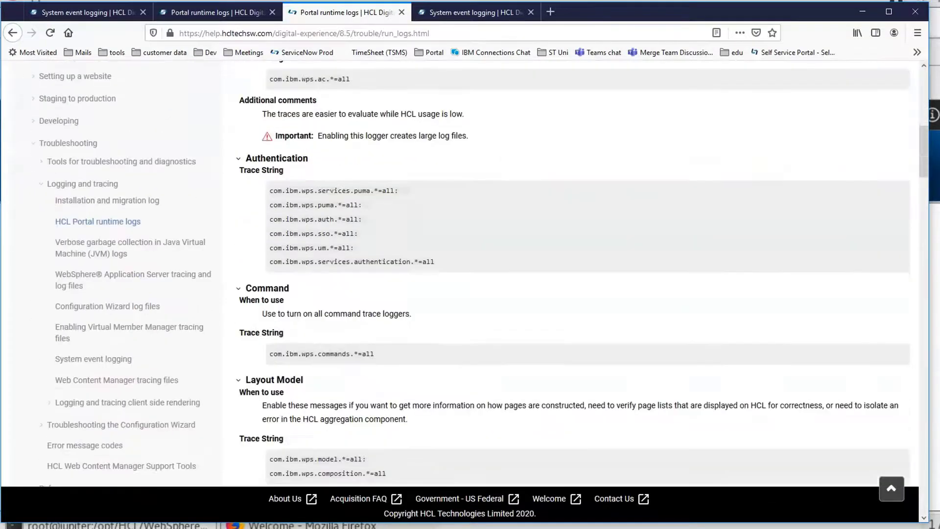
scroll(573, 294, "down", 2)
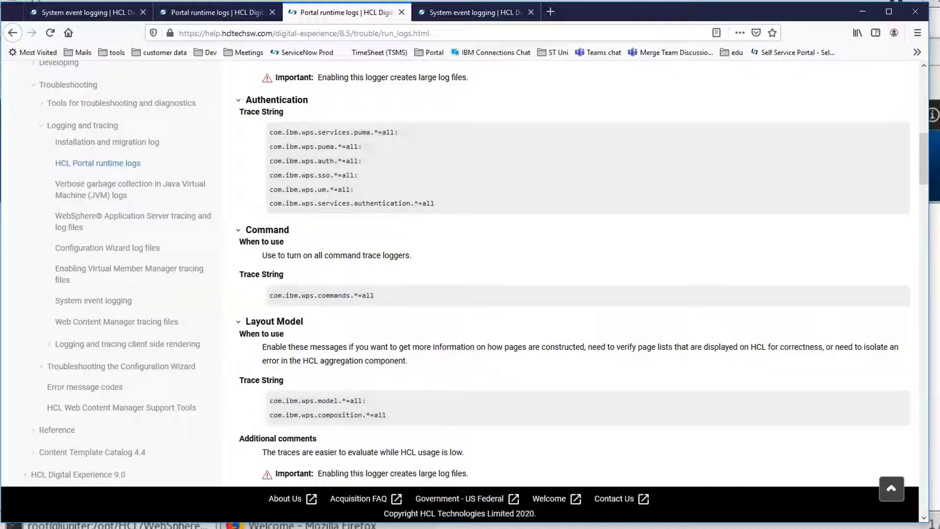
key("alt+Tab")
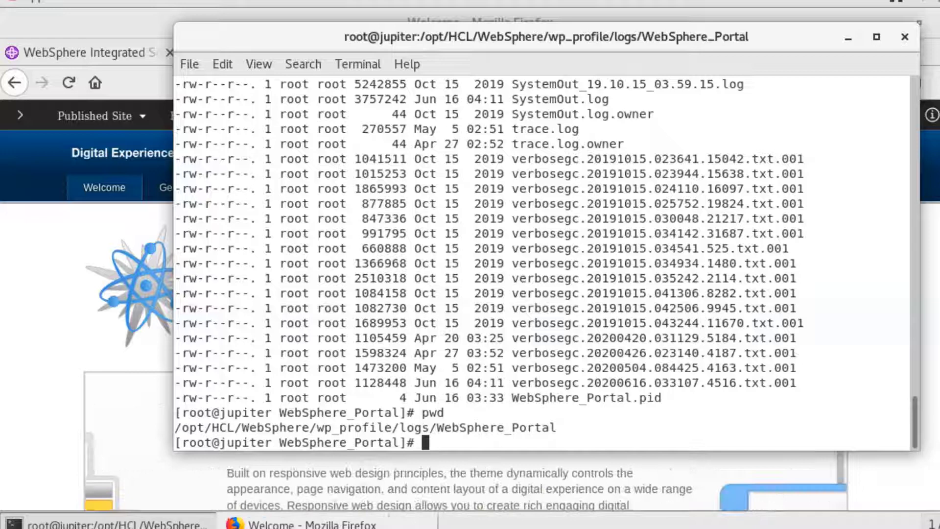
Step: Highlight the WebSphere_Portal logs path printed by pwd, then bring the portal Welcome page forward
mouse_move(180, 427)
left_mouse_down()
mouse_move(904, 442)
mouse_move(904, 428)
left_mouse_up()
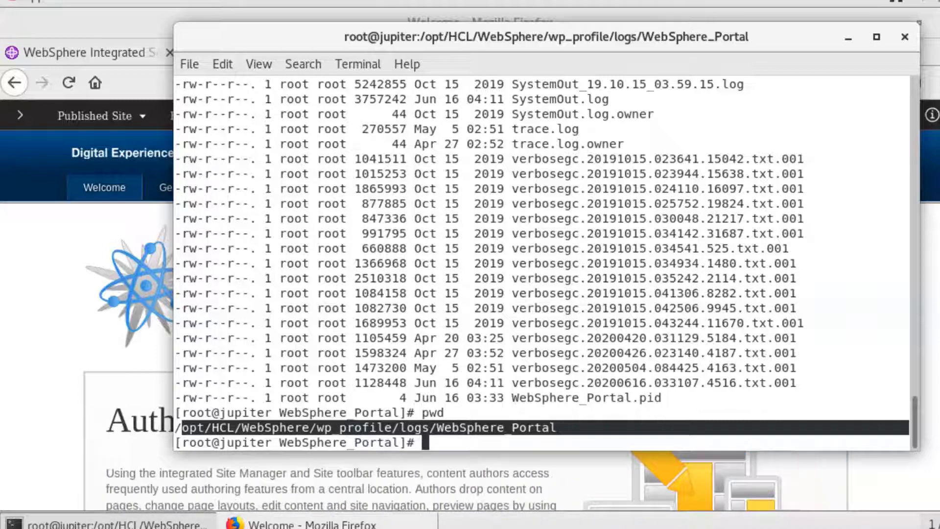
key("alt+Tab")
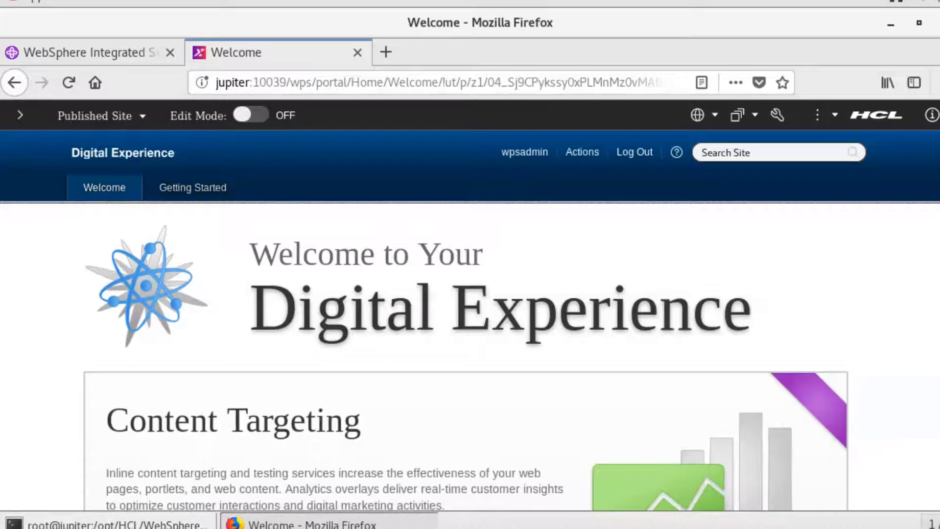
Step: Reload the portal Welcome page and go to the Enable Tracing administration page
left_click(20, 115)
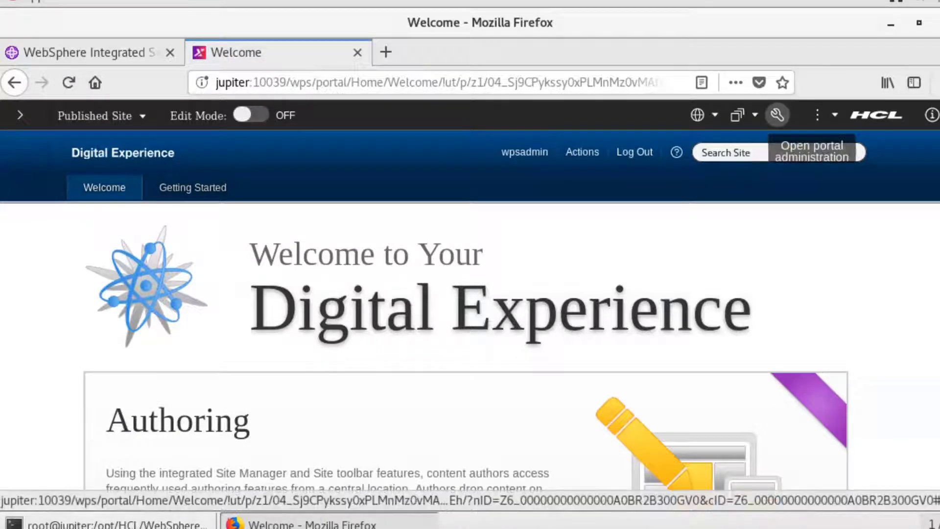
left_click(778, 115)
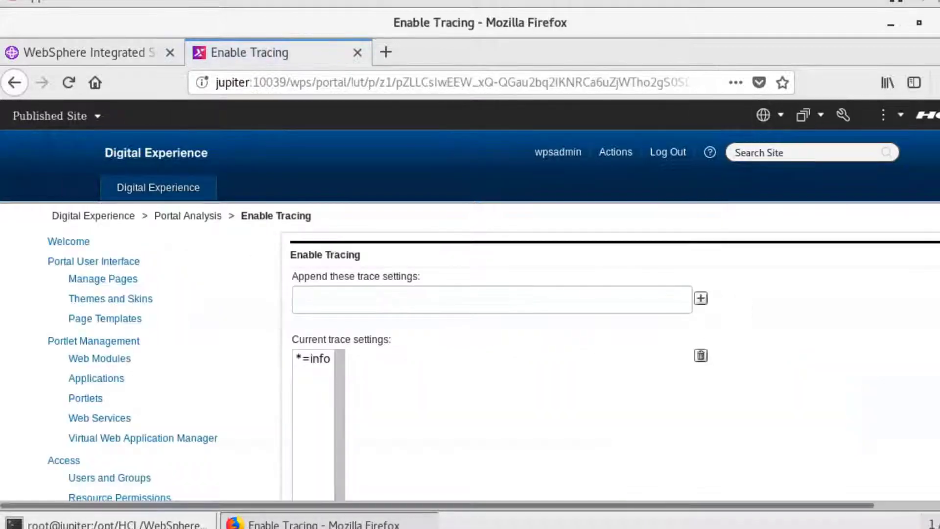
scroll(471, 294, "down", 1)
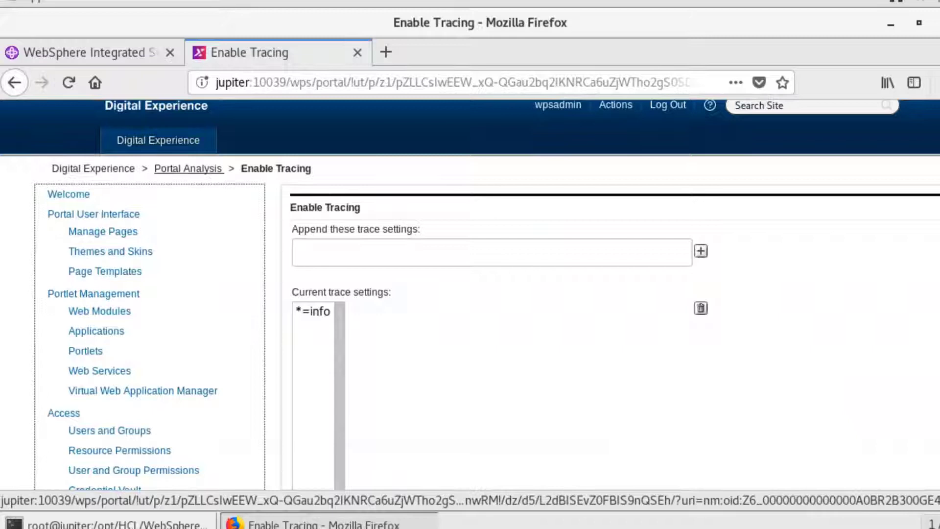
scroll(470, 294, "down", 1)
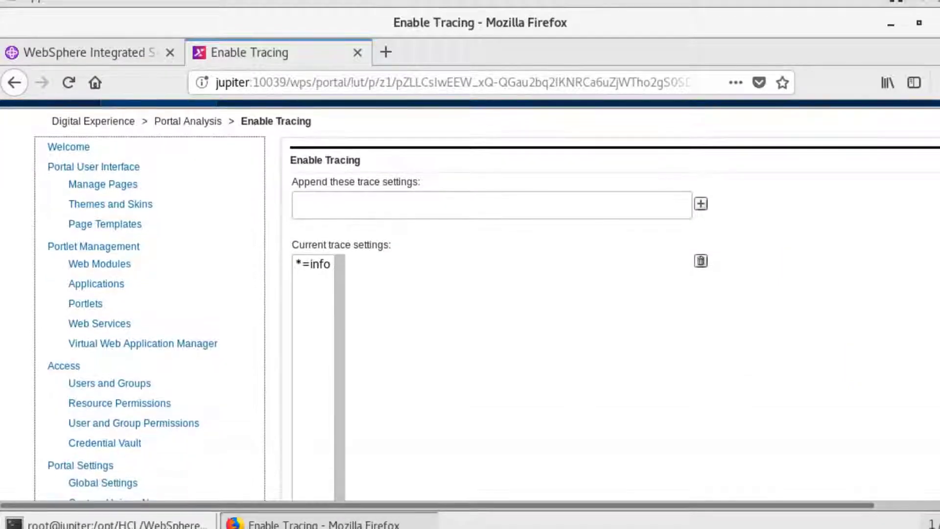
scroll(115, 376, "down", 2)
scroll(114, 376, "down", 2)
scroll(115, 376, "down", 2)
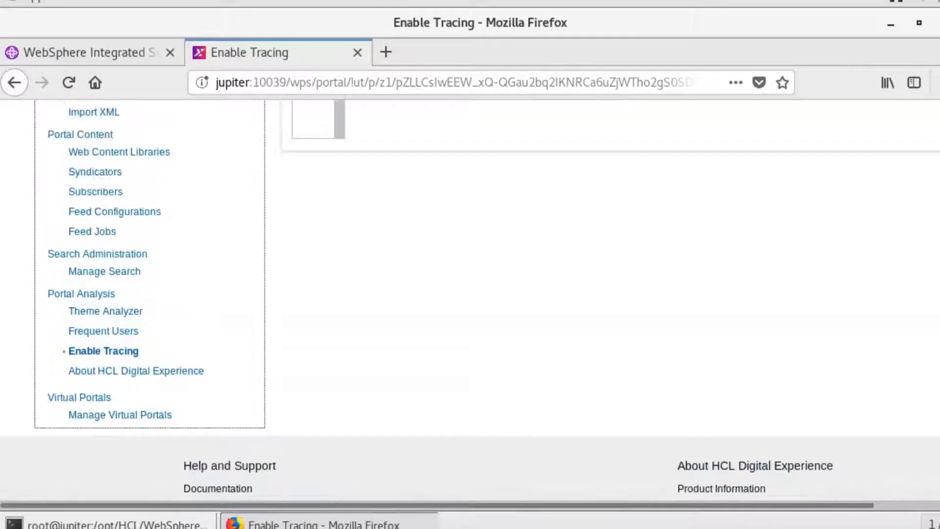
scroll(440, 294, "up", 3)
scroll(441, 294, "up", 3)
scroll(442, 294, "up", 2)
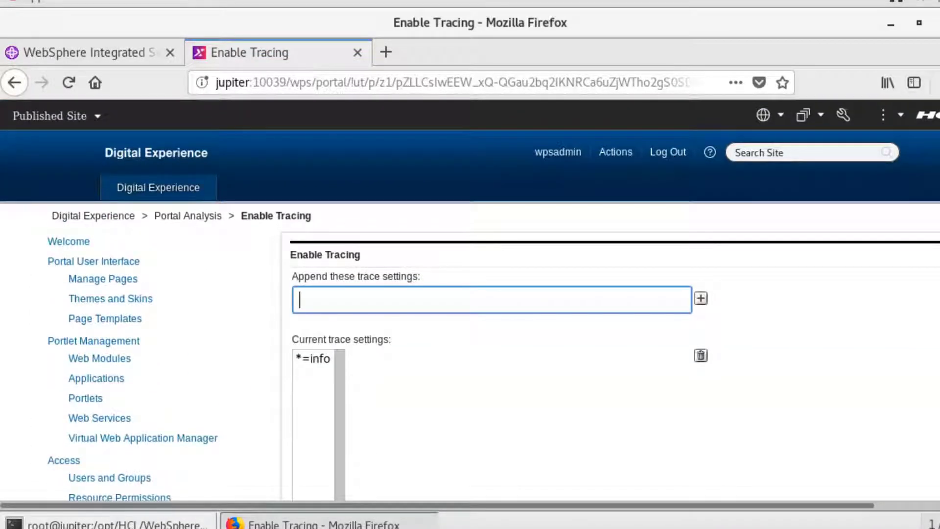
type("c")
Step: Choose the com.aptrix.pluto.cmpnt.MenuCmpnt=all suggestion and submit it as an appended trace setting
key("Down")
key("Down")
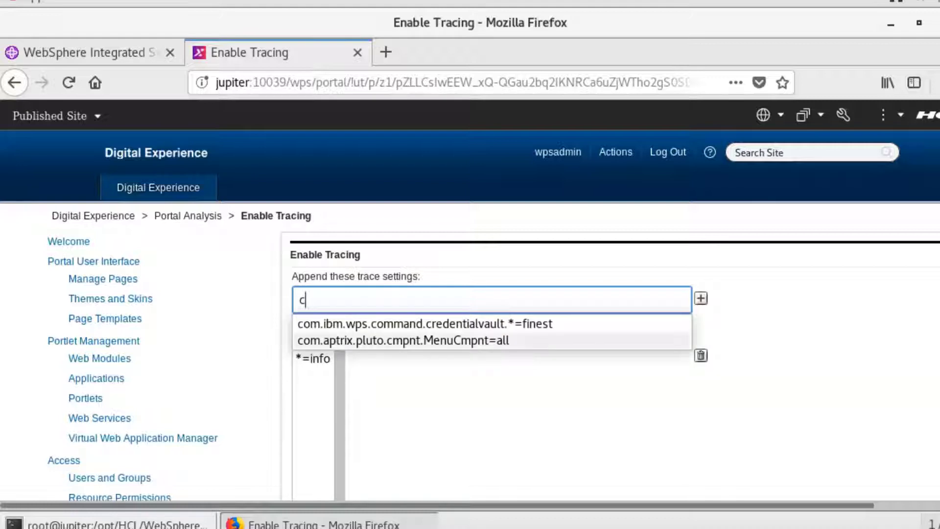
key("Return")
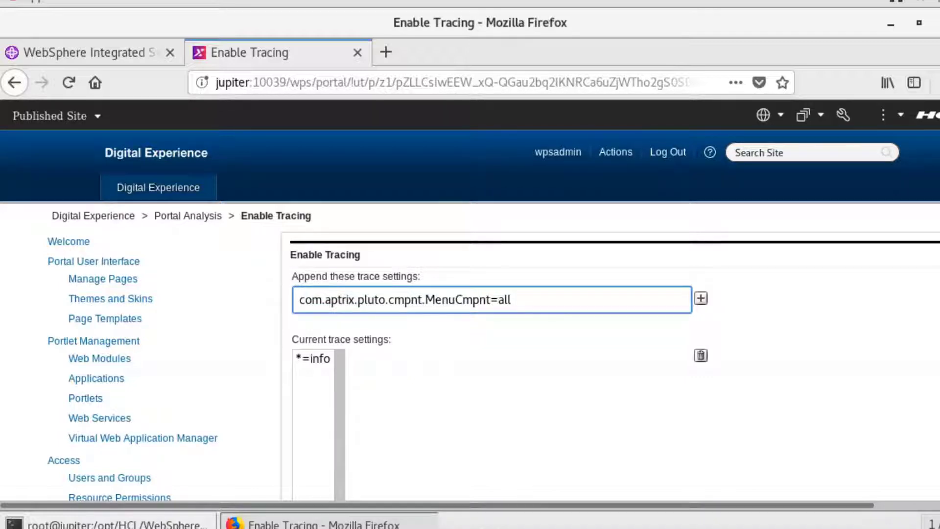
key("Return")
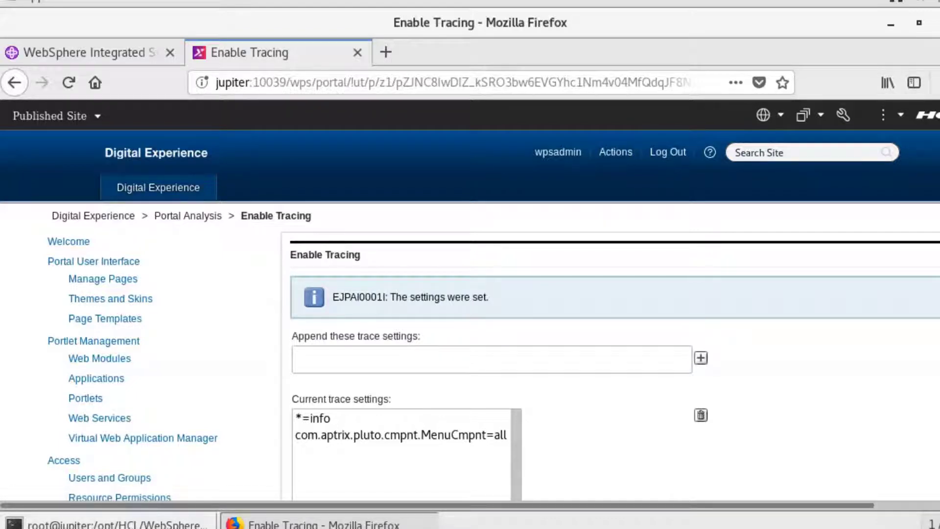
Step: Select com.aptrix.pluto.cmpnt.MenuCmpnt=all in Current trace settings and delete it
left_click(401, 436)
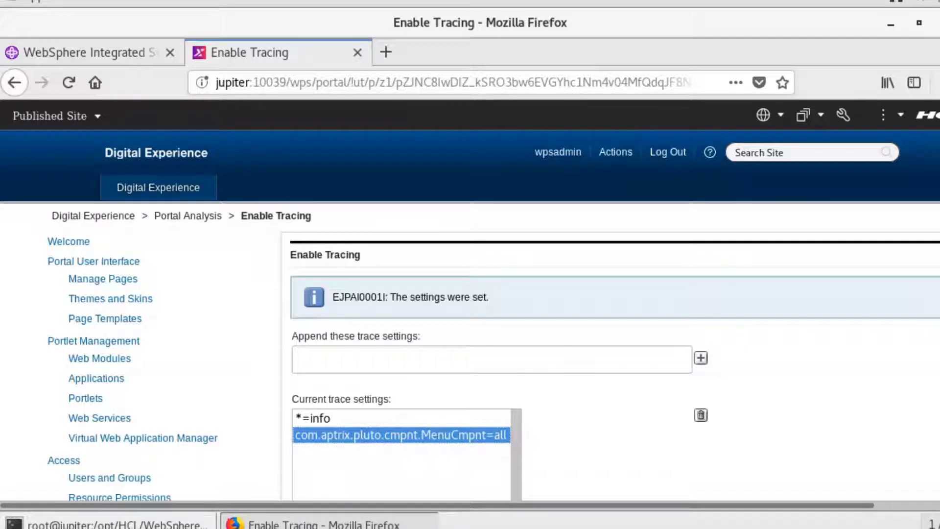
left_click(701, 415)
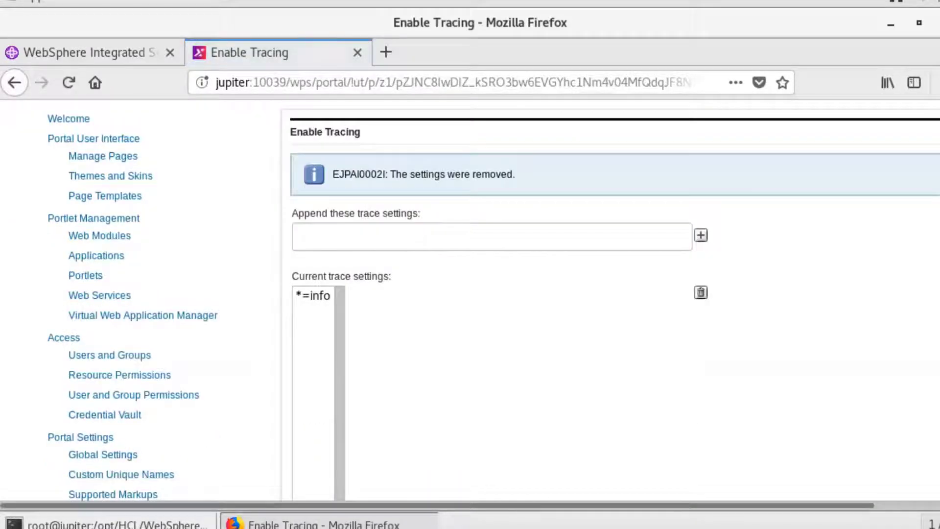
scroll(471, 294, "up", 3)
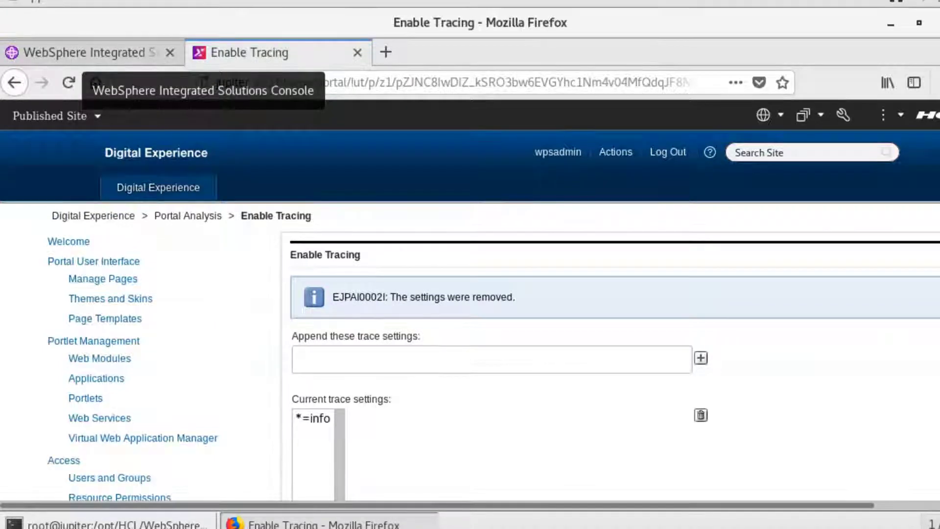
Step: In the WebSphere console, go from the welcome page through Application servers to WebSphere_Portal's settings
left_click(88, 52)
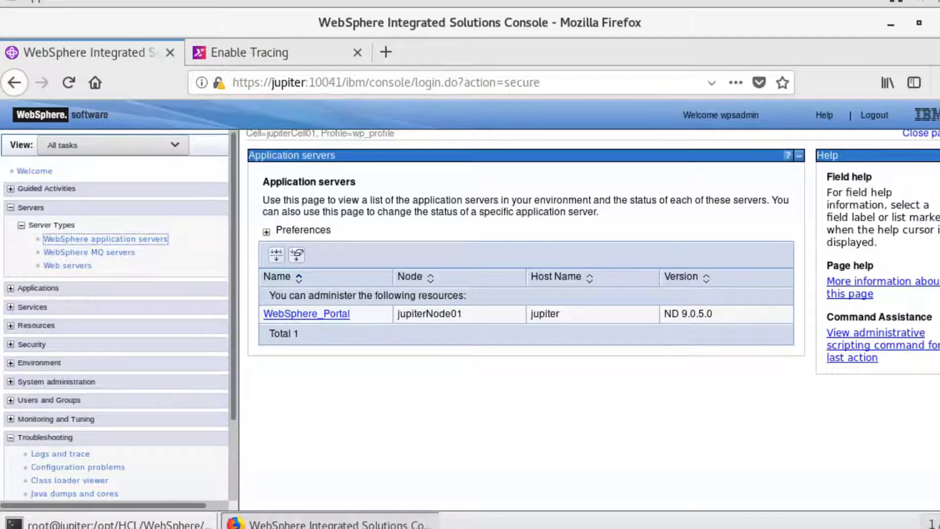
left_click(35, 171)
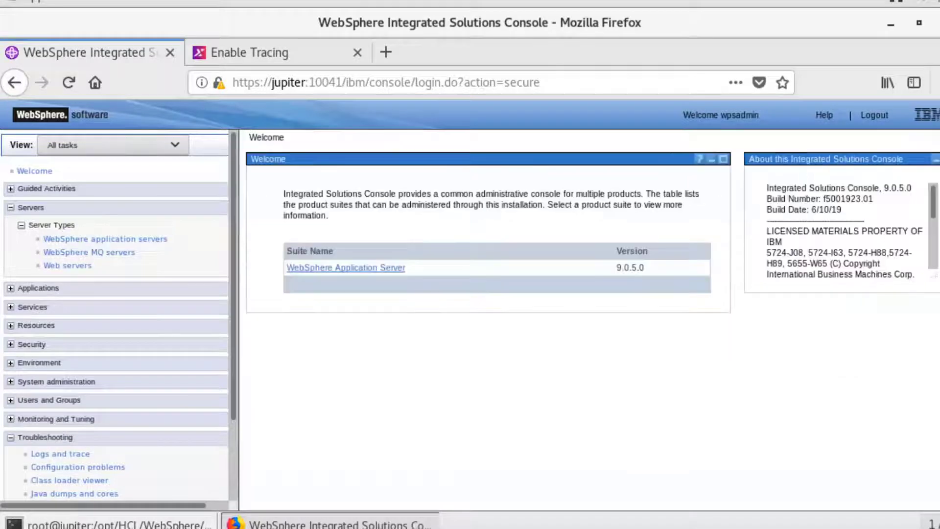
left_click(105, 239)
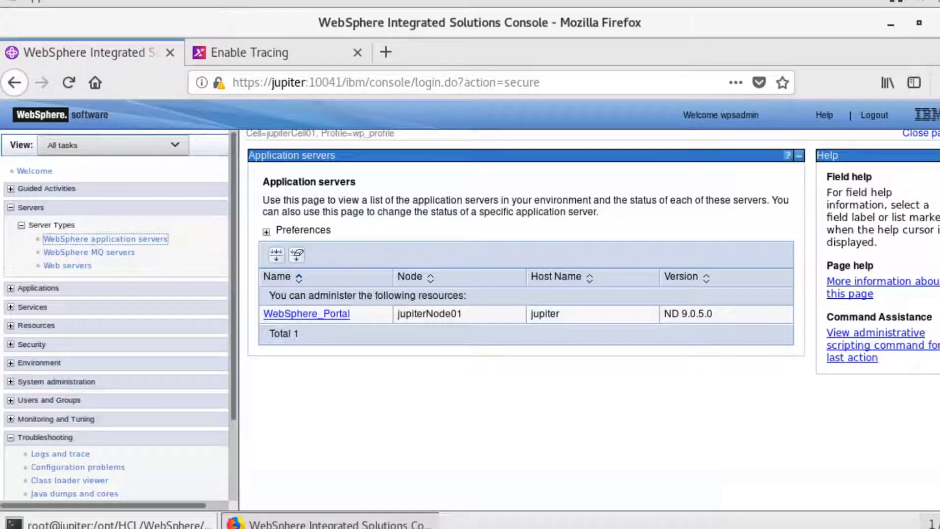
left_click(306, 314)
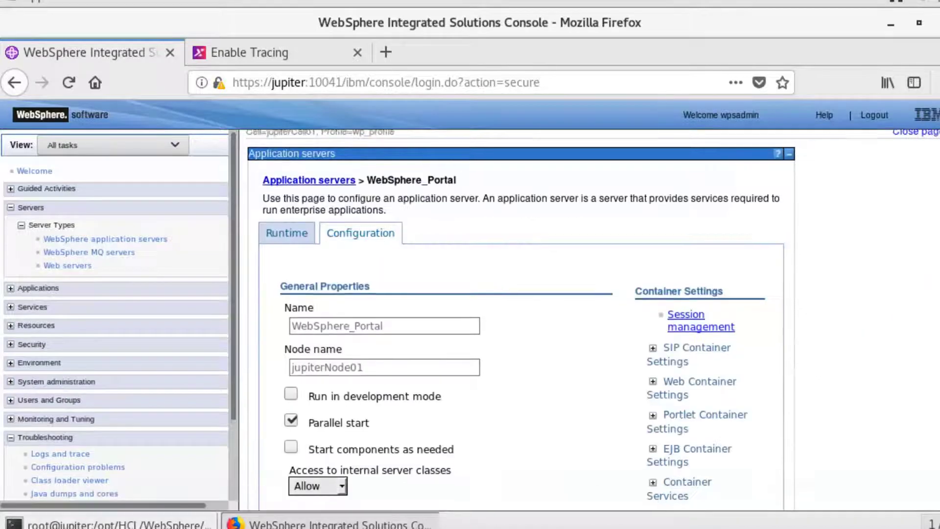
scroll(515, 331, "down", 5)
scroll(515, 331, "down", 5)
scroll(514, 331, "down", 5)
scroll(514, 330, "down", 5)
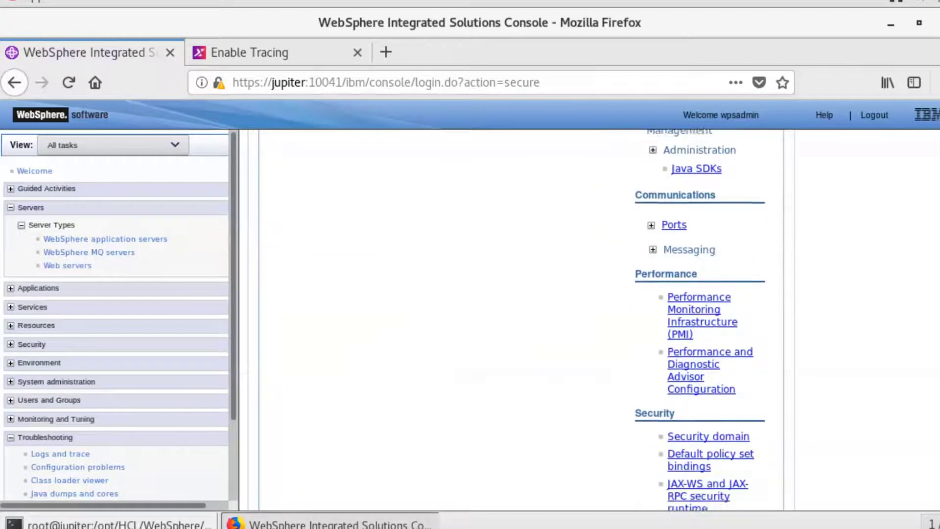
scroll(514, 331, "down", 3)
Step: Replace *=info with com.aptrix.pluto.cmpnt.MenuCmpnt=all as the log detail level, apply, and save
left_click(701, 507)
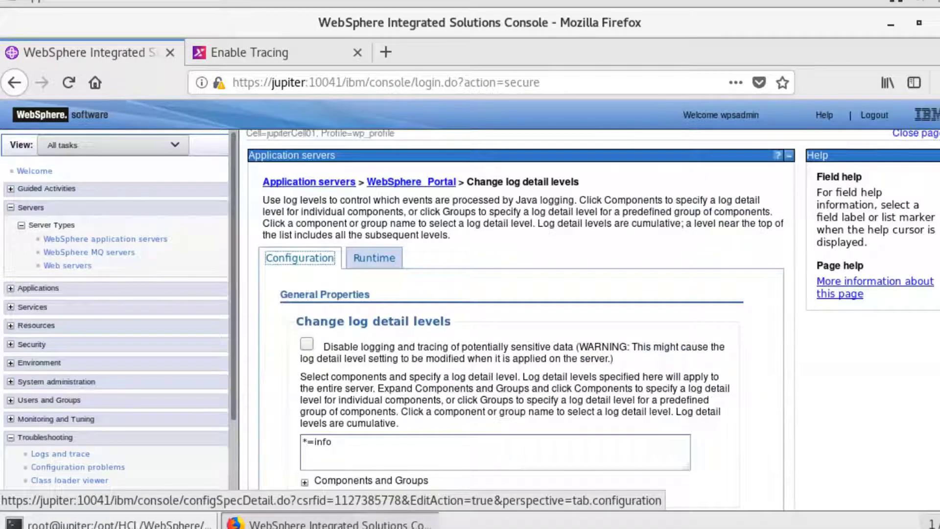
scroll(515, 330, "down", 3)
triple_click(318, 347)
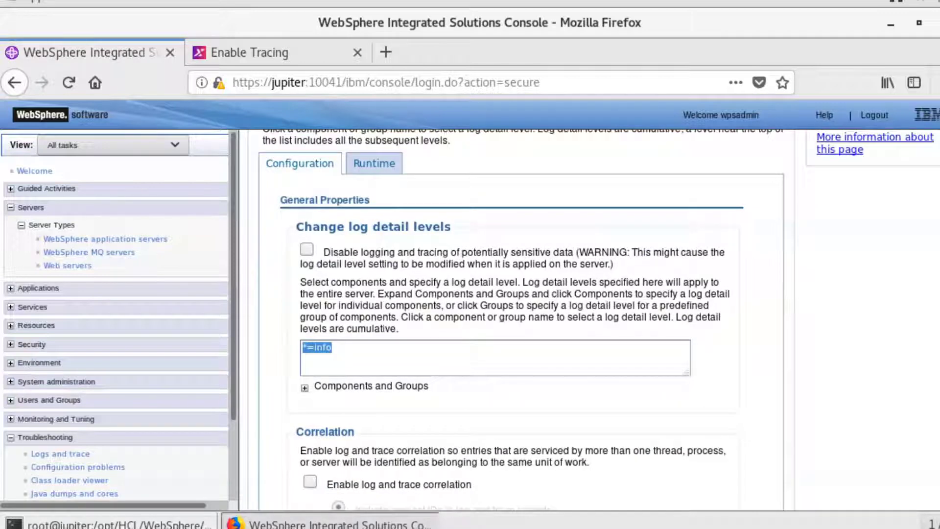
type("com.aptrix.pluto.cmpnt.MenuCmpnt=all")
scroll(515, 330, "down", 3)
left_click(302, 465)
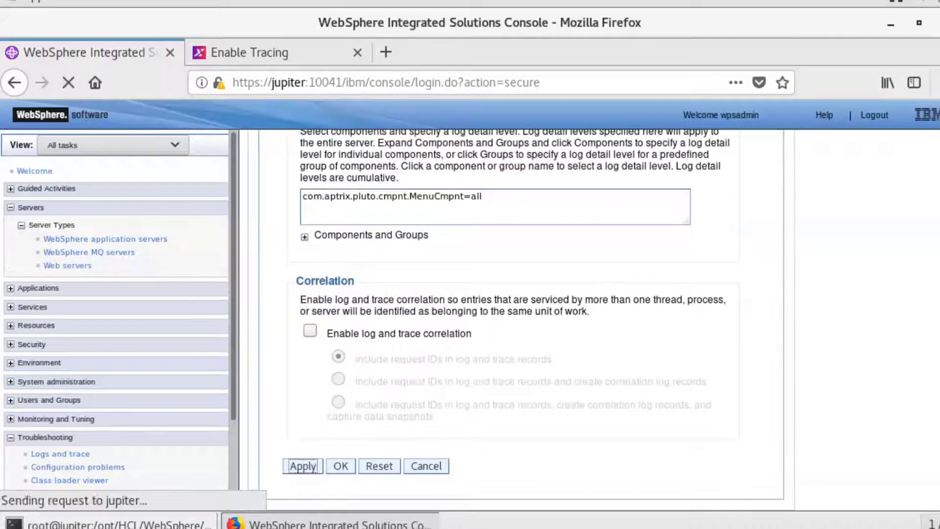
left_click(382, 226)
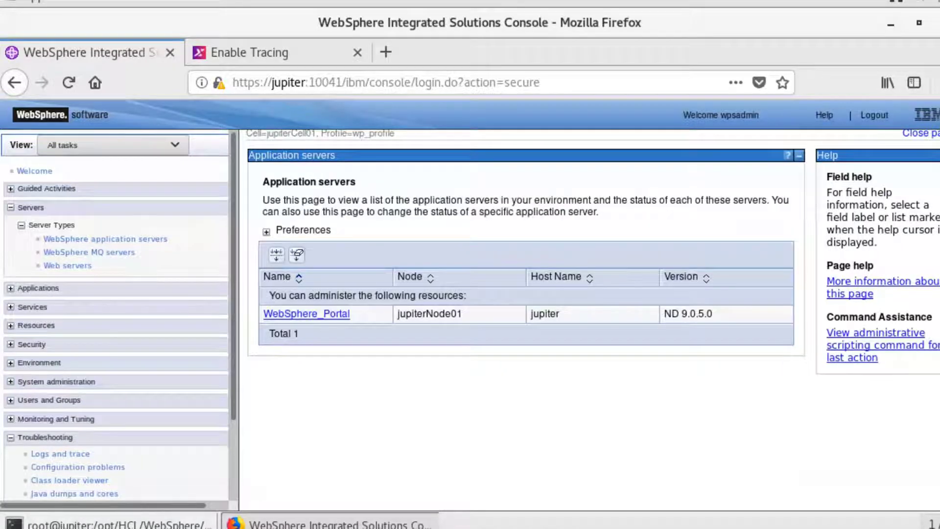
key("ctrl+Tab")
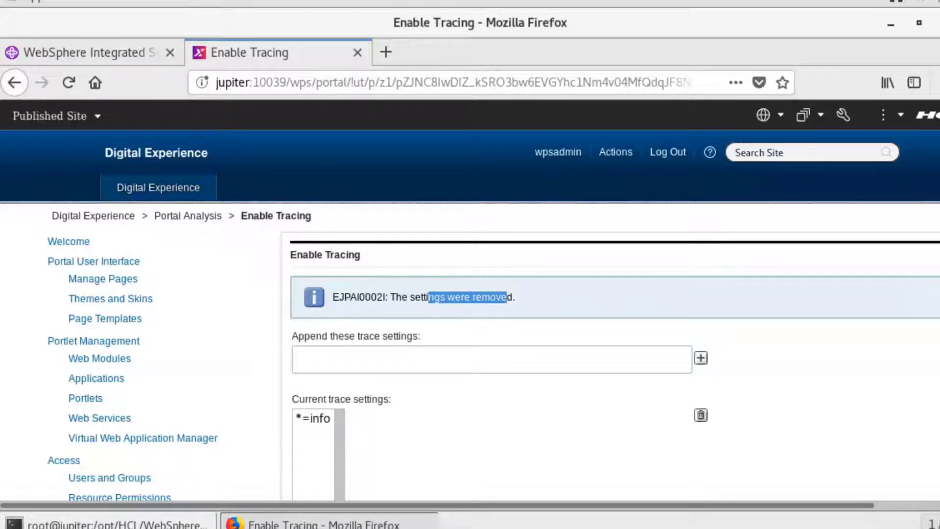
Step: Append com.aptrix.pluto.cmpnt.MenuCmpnt=all from the previously used trace string suggestions
left_click(491, 359)
key("Down")
key("Down")
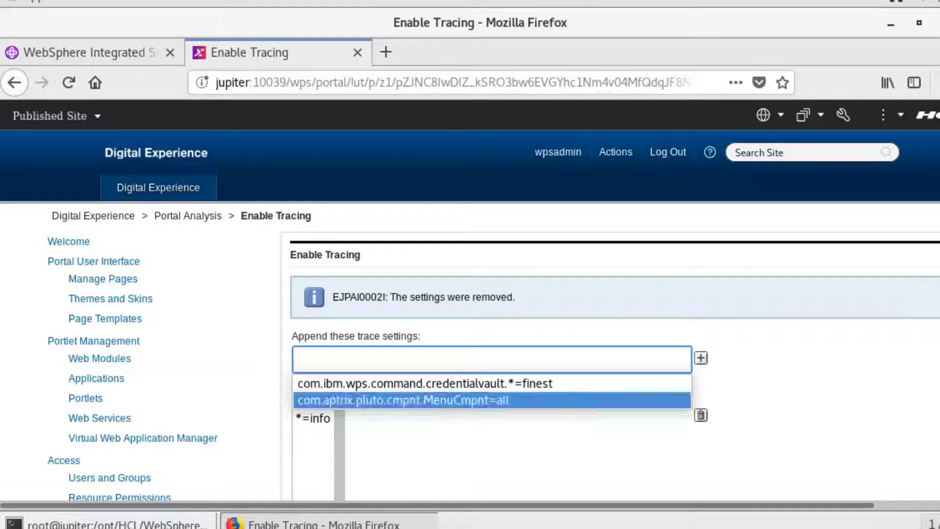
key("Return")
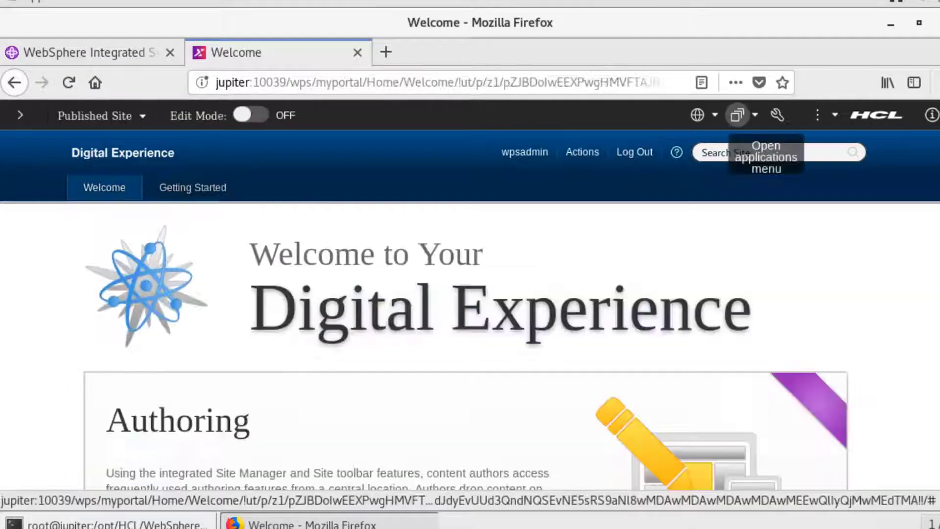
Step: Go to Web Content Authoring through the Applications menu's Content section
left_click(737, 115)
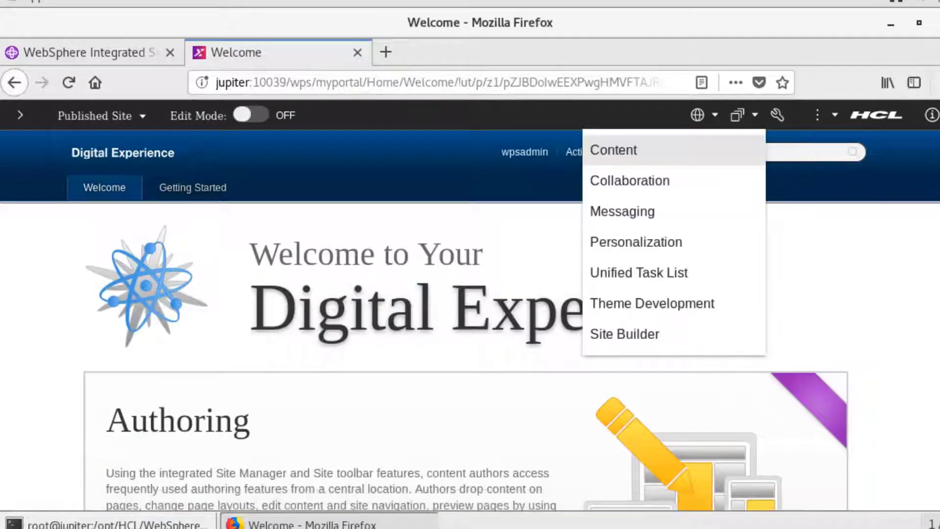
left_click(614, 150)
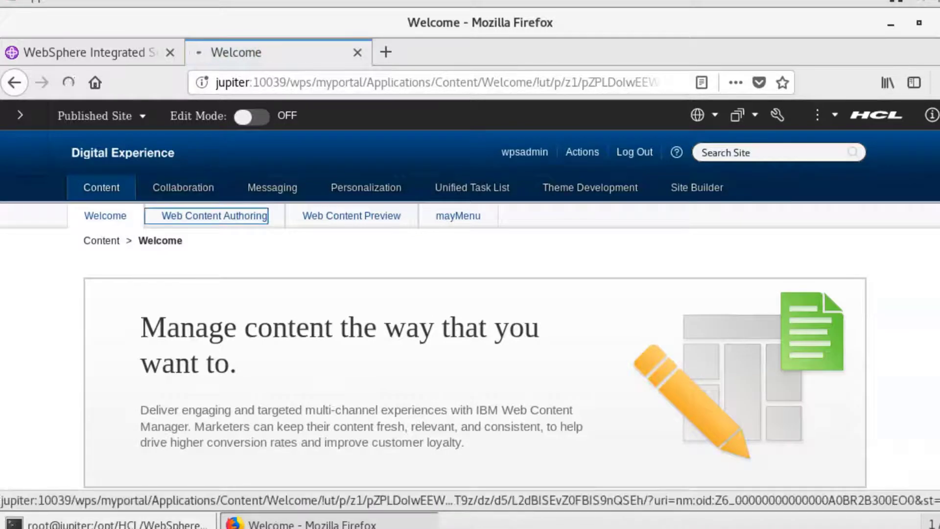
left_click(215, 216)
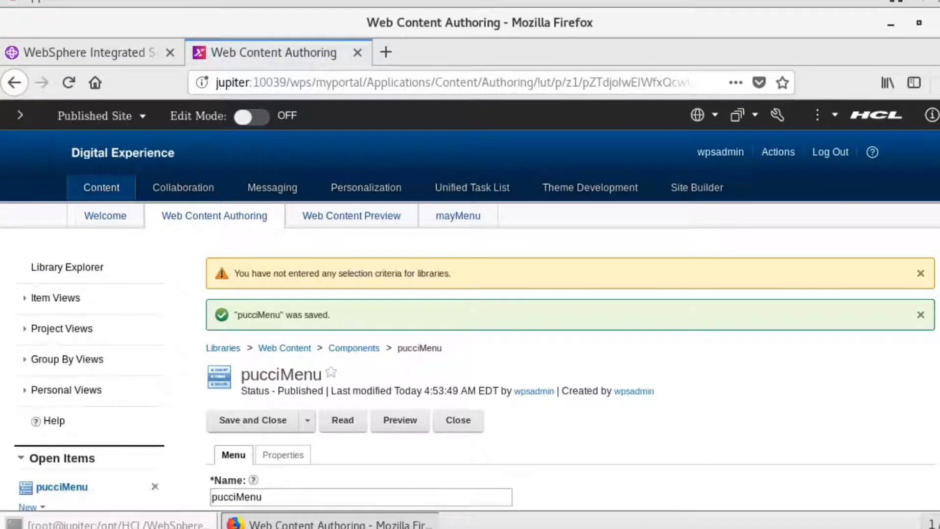
Step: Run ls -l in the portal logs folder and highlight trace.log's 04:53 modification time
left_click(118, 524)
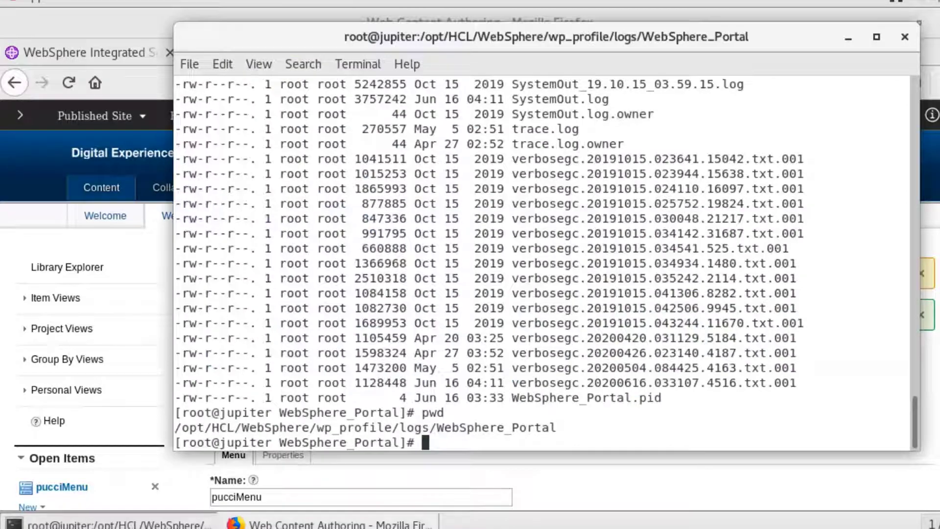
type("ls -l")
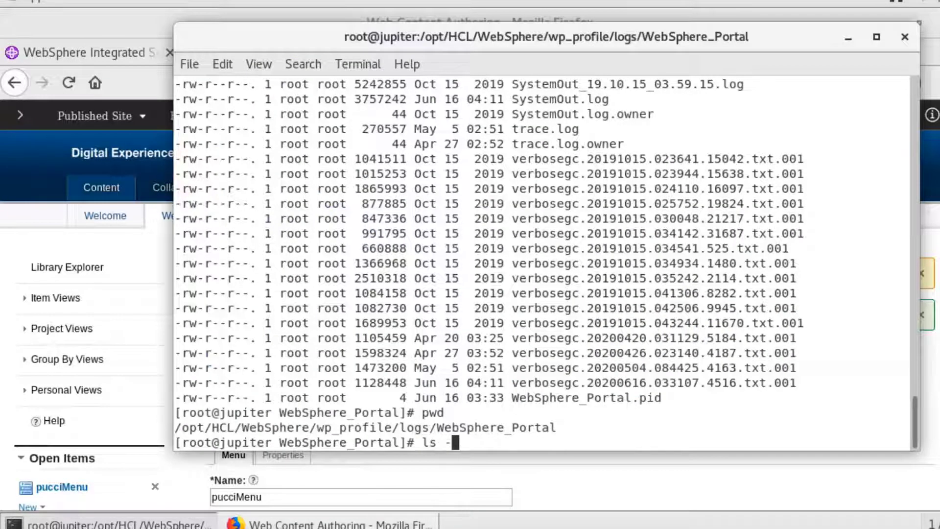
key("Return")
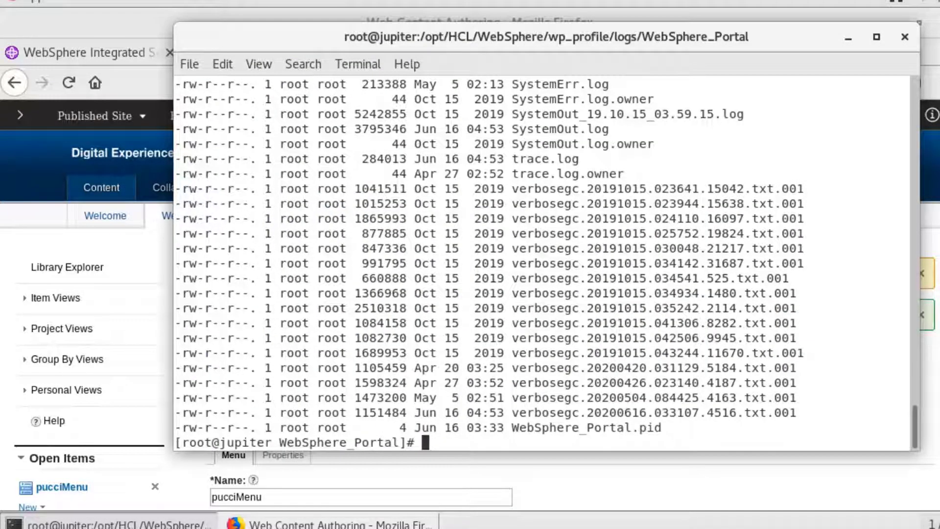
left_click_drag(415, 159, 882, 161)
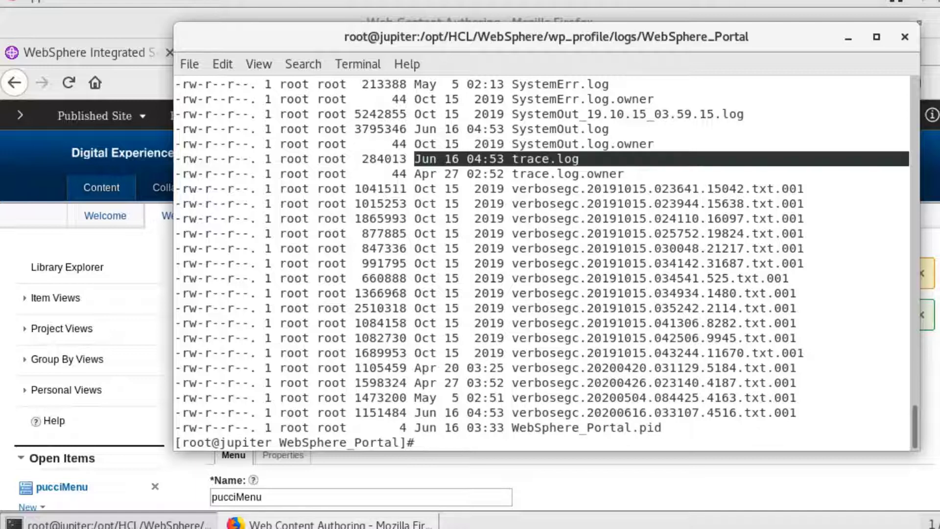
left_click(661, 294)
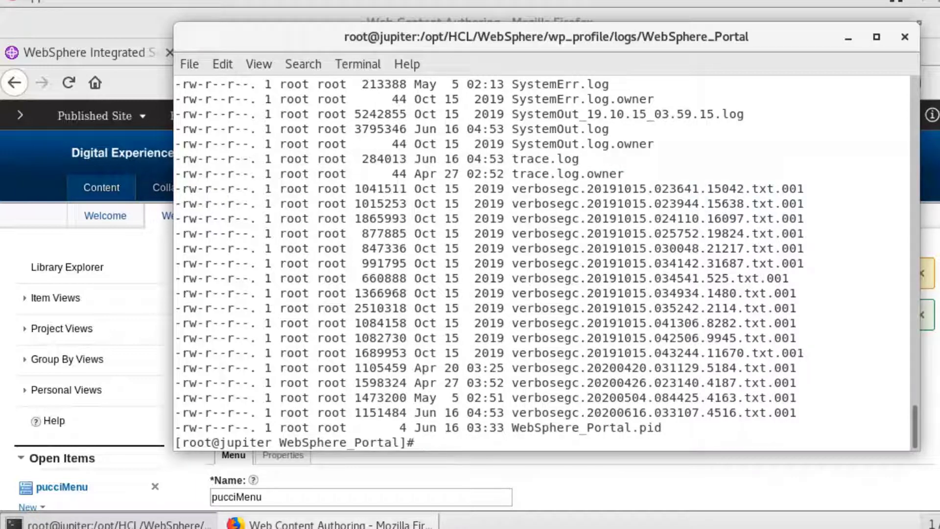
type("tail ta")
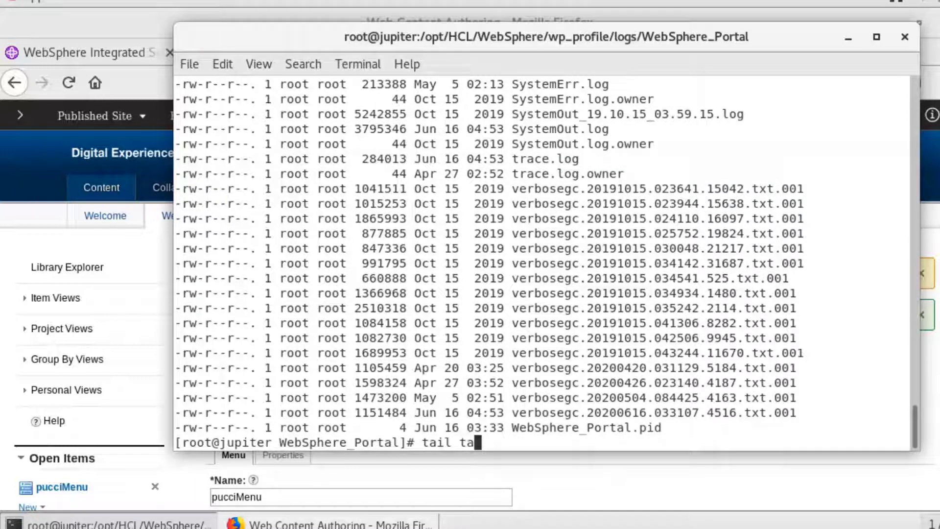
Step: Run tail trace.log and highlight the MenuCmpnt class name and the 'No result returned!!' message
key("BackSpace")
type("race.")
type("log")
key("Return")
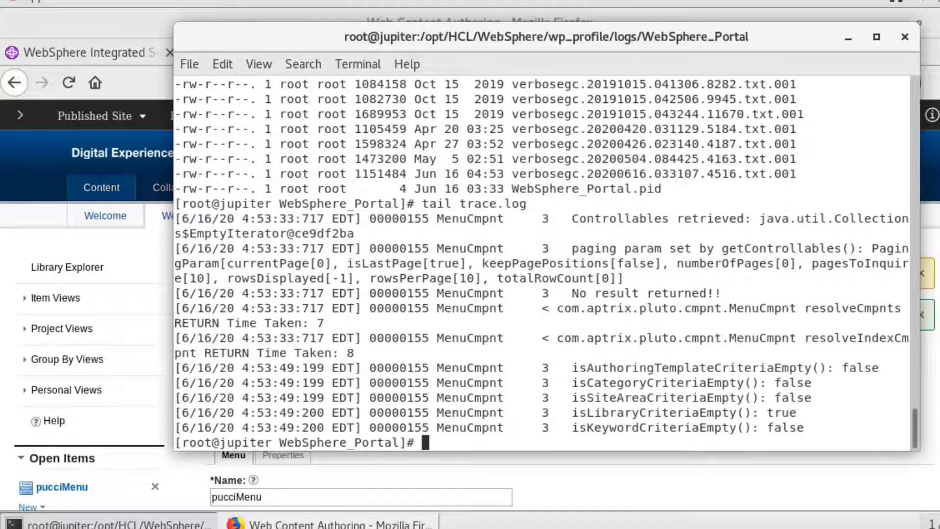
left_click_drag(175, 250, 243, 353)
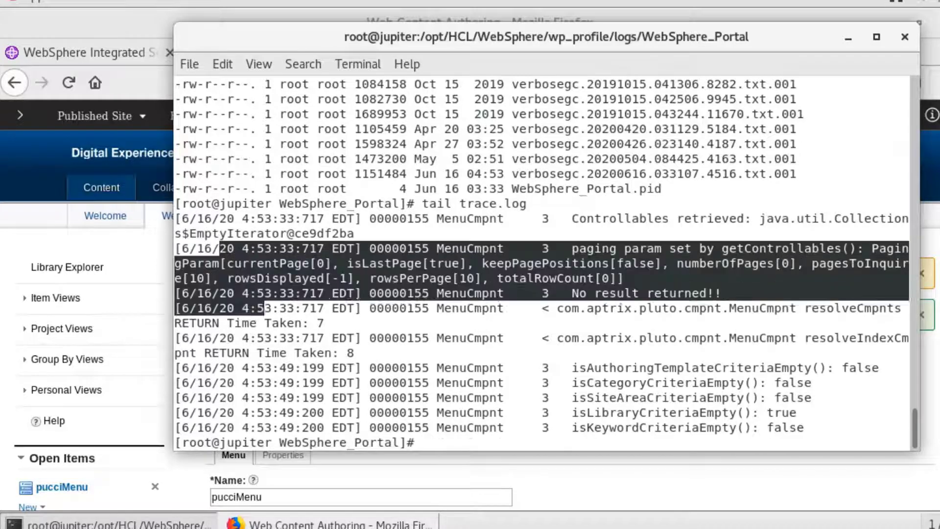
left_click(514, 331)
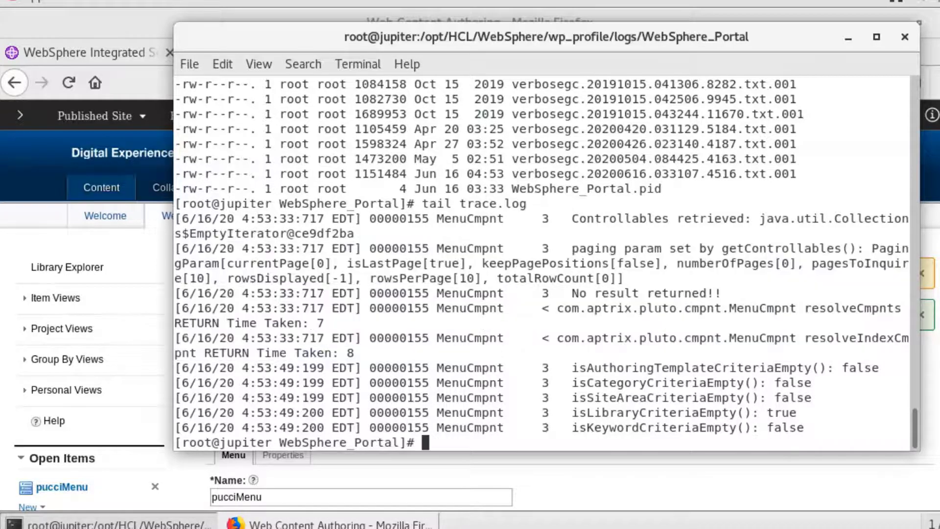
left_click_drag(557, 308, 796, 308)
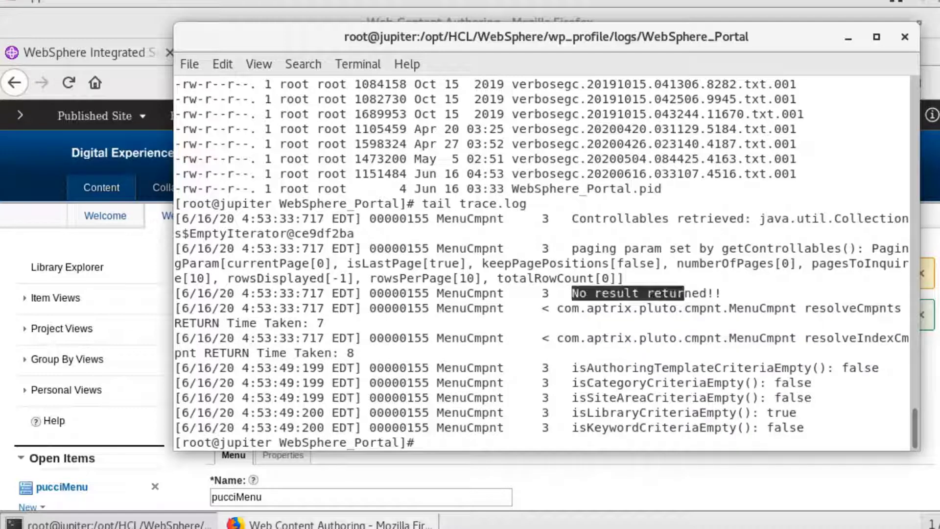
left_click_drag(572, 293, 722, 293)
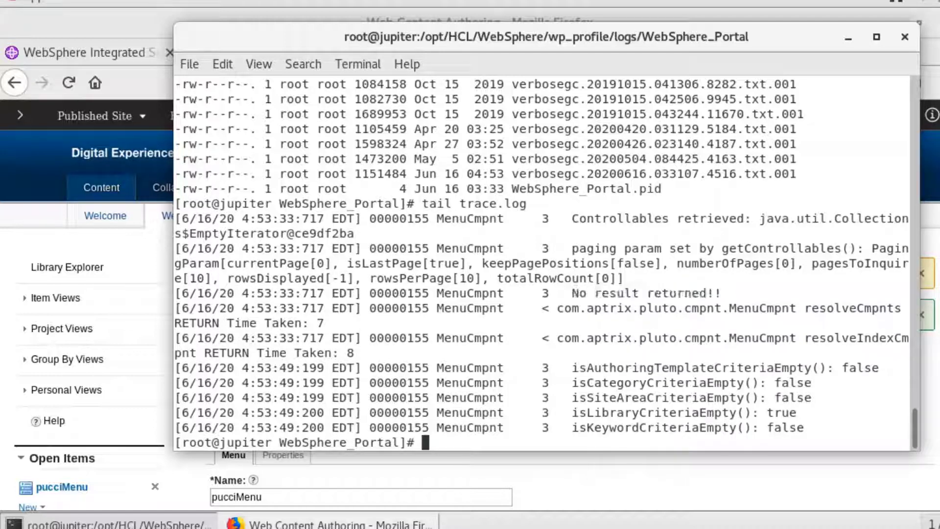